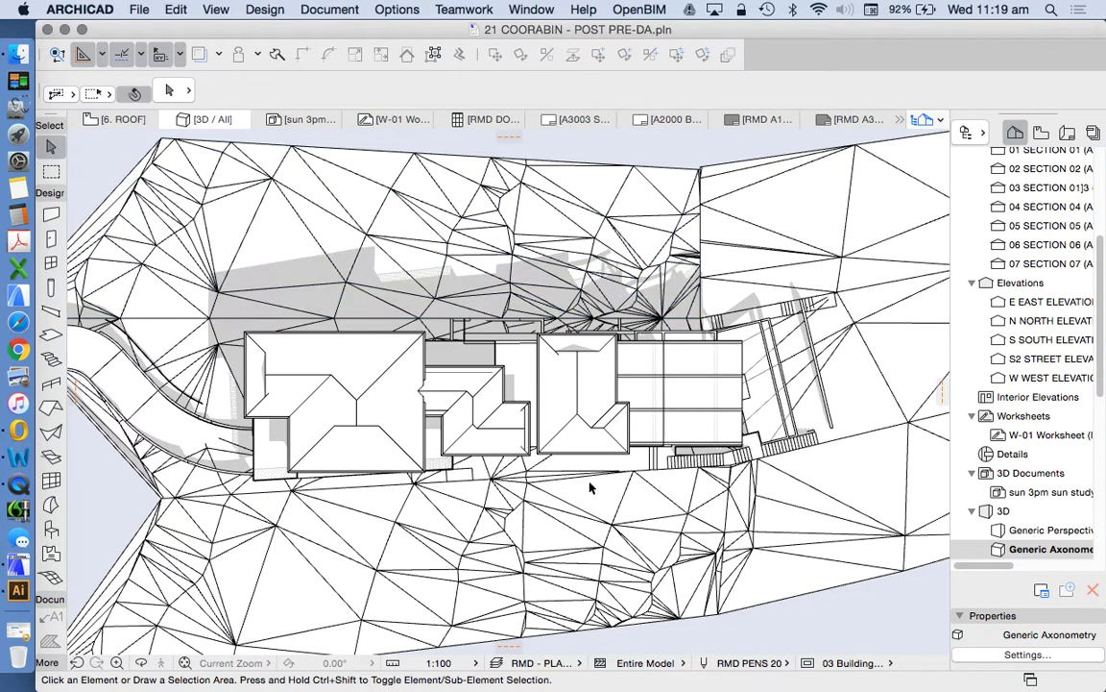
Review the 3D display style settings and keep shadows on.
{"action": "scroll", "coordinate": [548, 507], "scroll_direction": "down", "scroll_amount": 1}
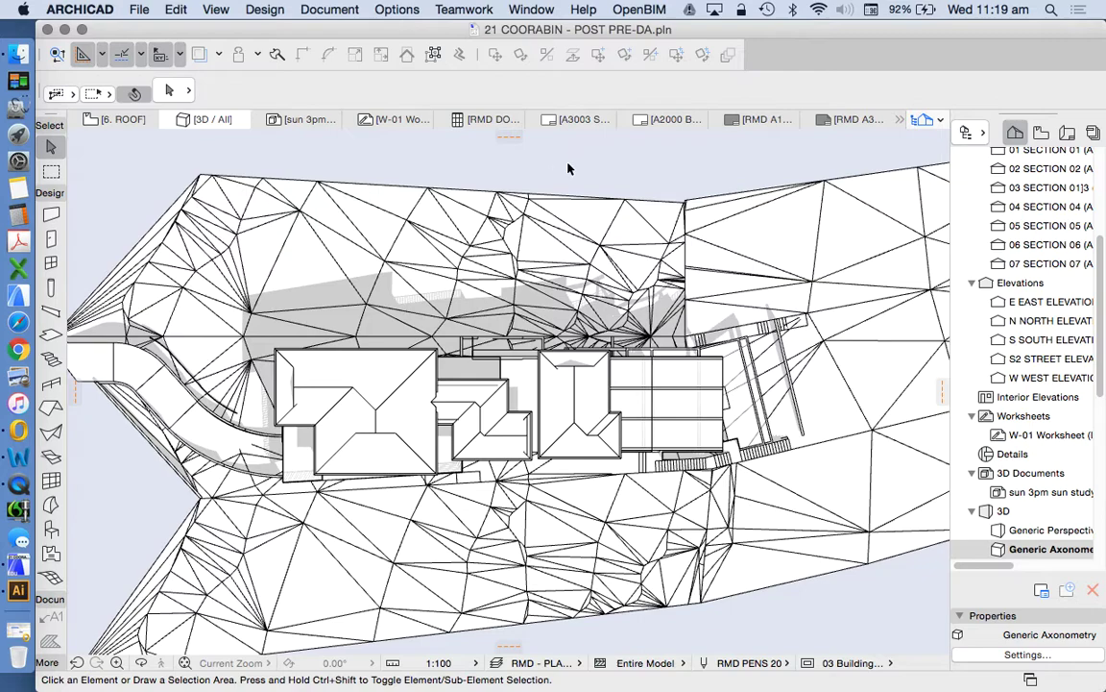
{"action": "scroll", "coordinate": [529, 176], "scroll_direction": "up", "scroll_amount": 1}
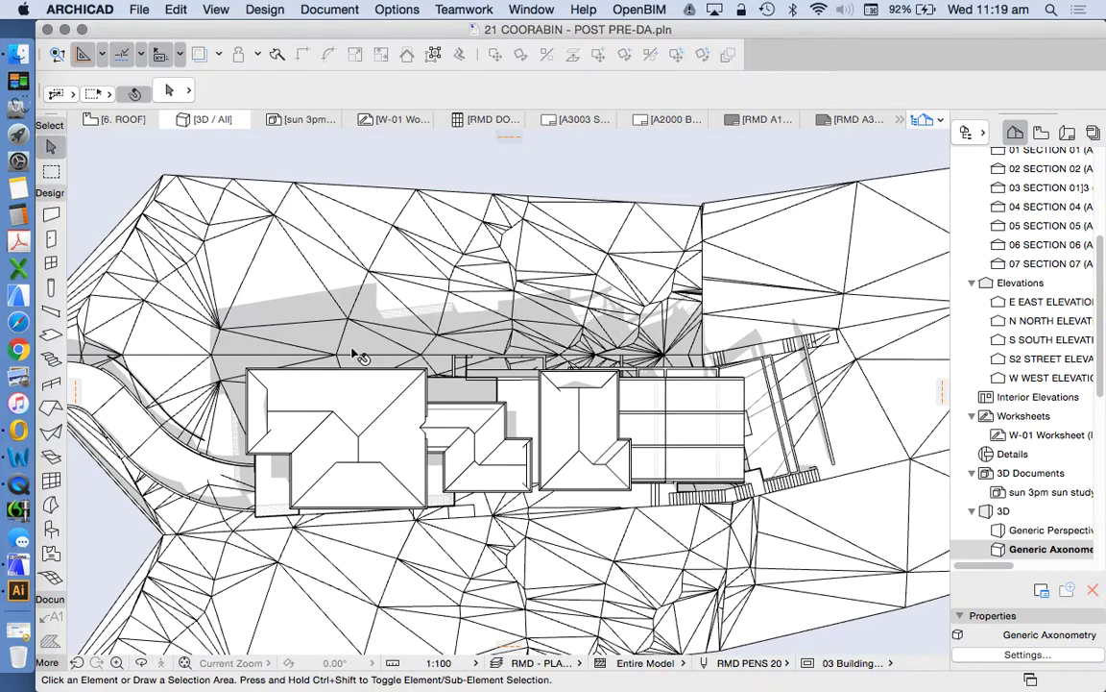
{"action": "left_click", "coordinate": [214, 10]}
{"action": "mouse_move", "coordinate": [272, 338]}
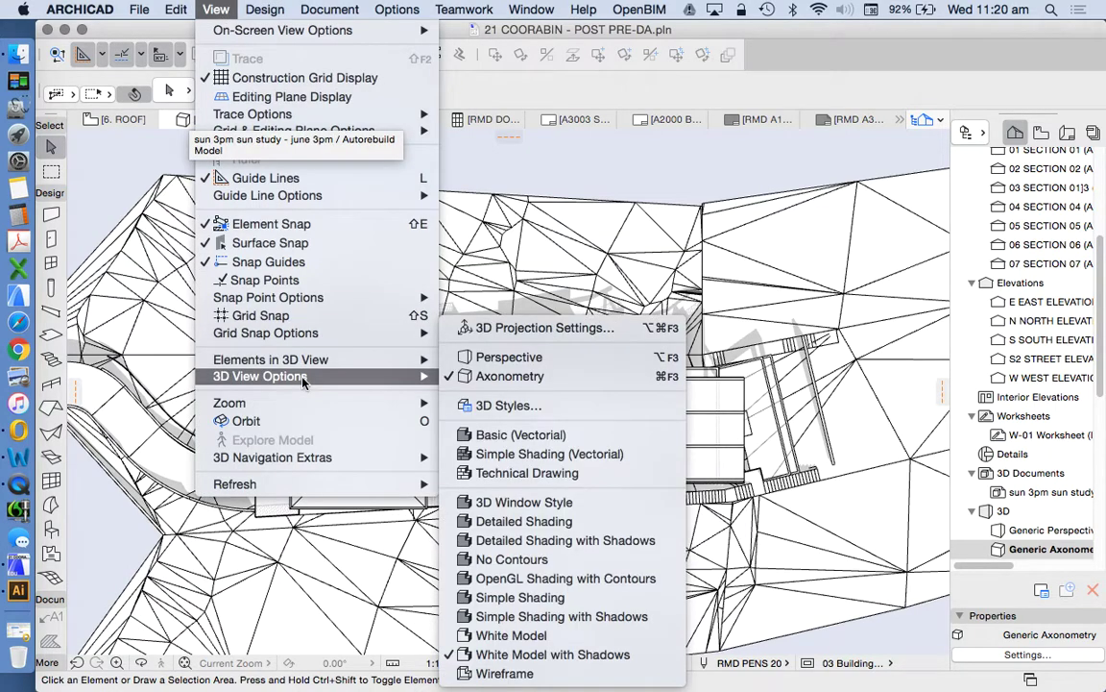
{"action": "left_click", "coordinate": [526, 406]}
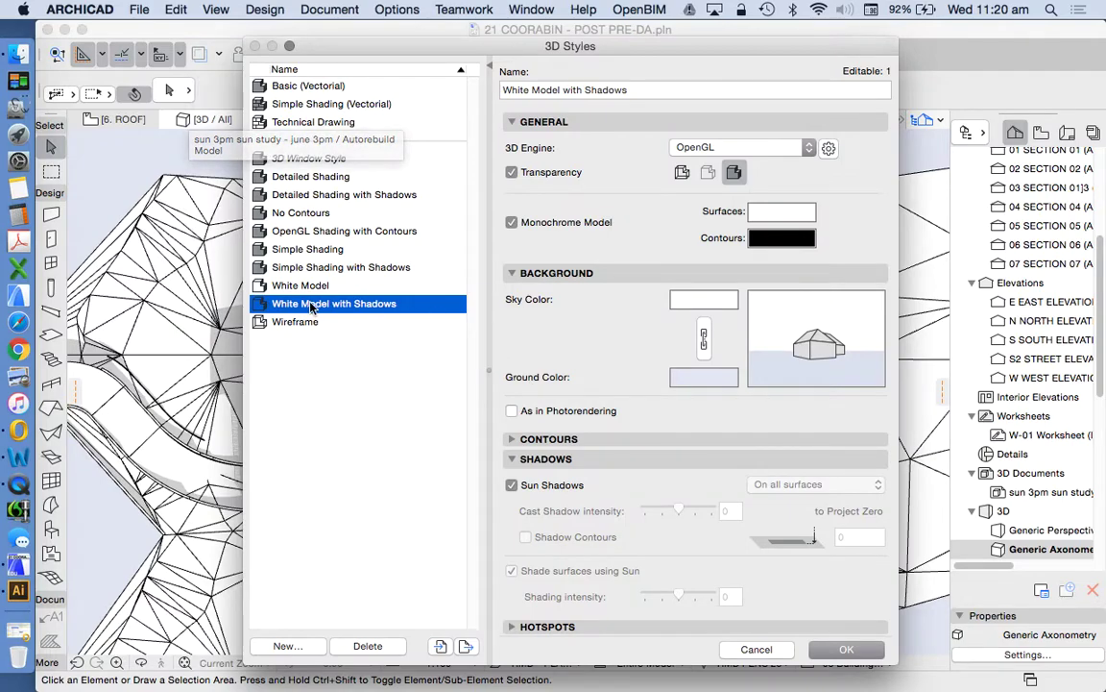
{"action": "left_click", "coordinate": [756, 649]}
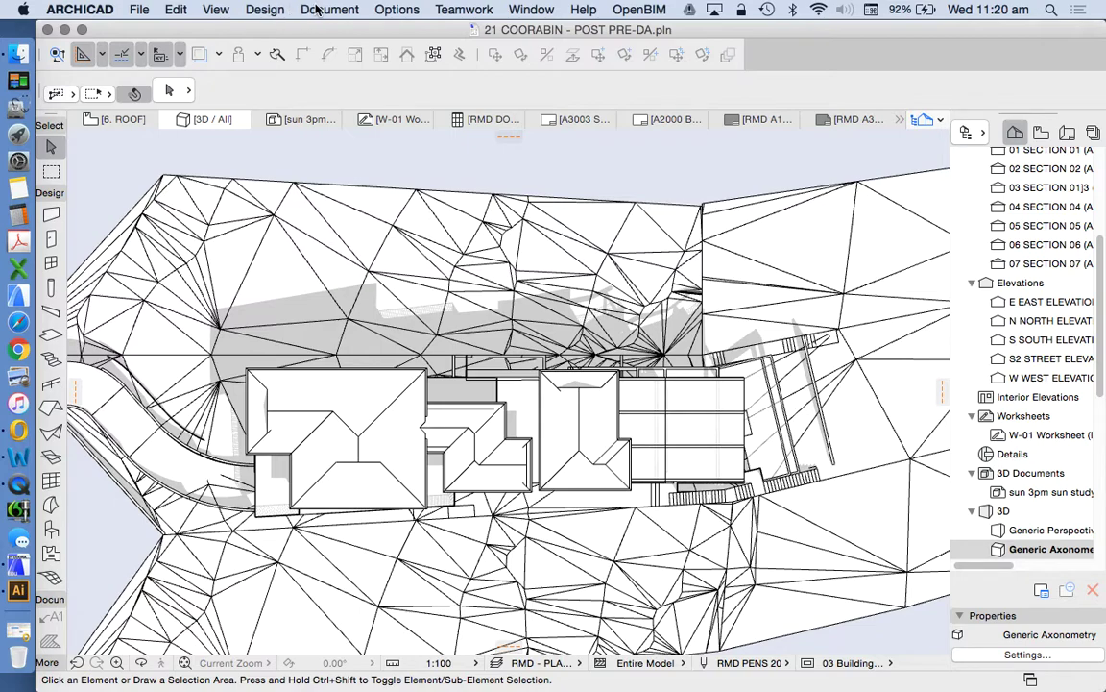
Open the Create Sun Study dialog, move it off the model, and select the interval value.
{"action": "left_click", "coordinate": [312, 10]}
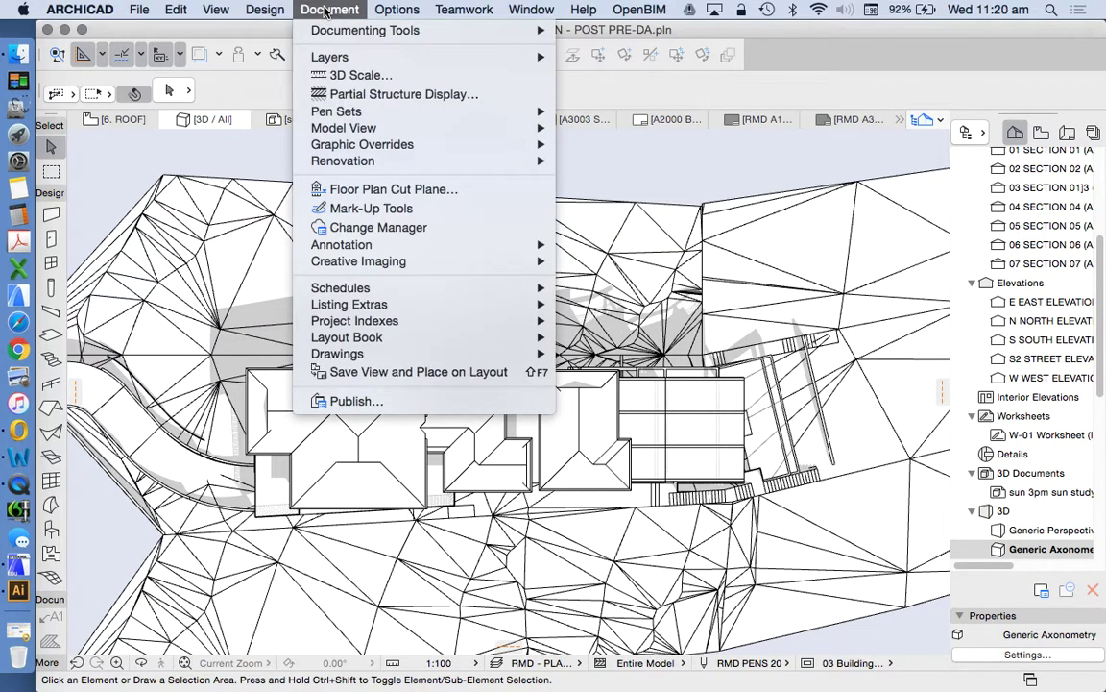
{"action": "mouse_move", "coordinate": [427, 270]}
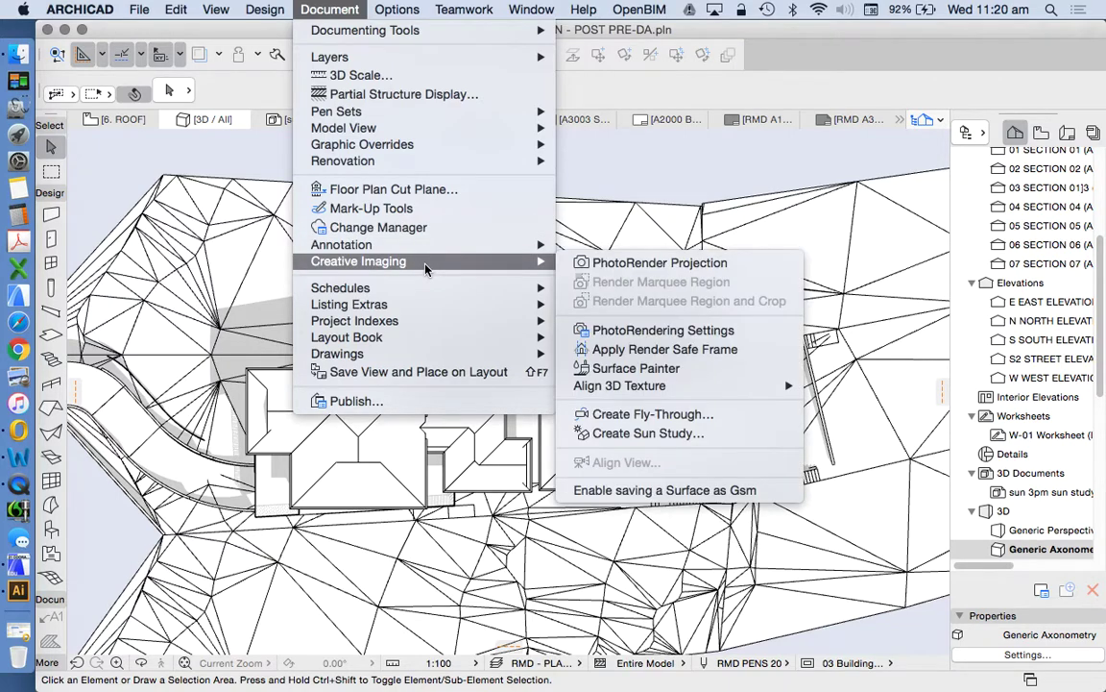
{"action": "left_click", "coordinate": [670, 434]}
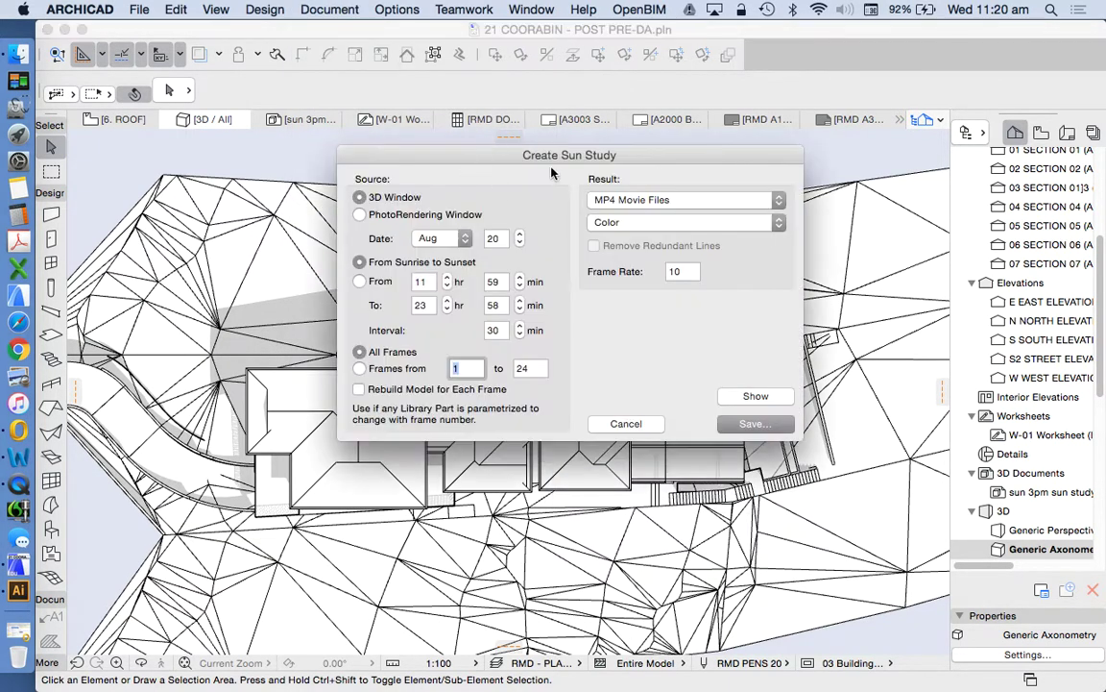
{"action": "left_click_drag", "start_coordinate": [527, 160], "coordinate": [650, 177]}
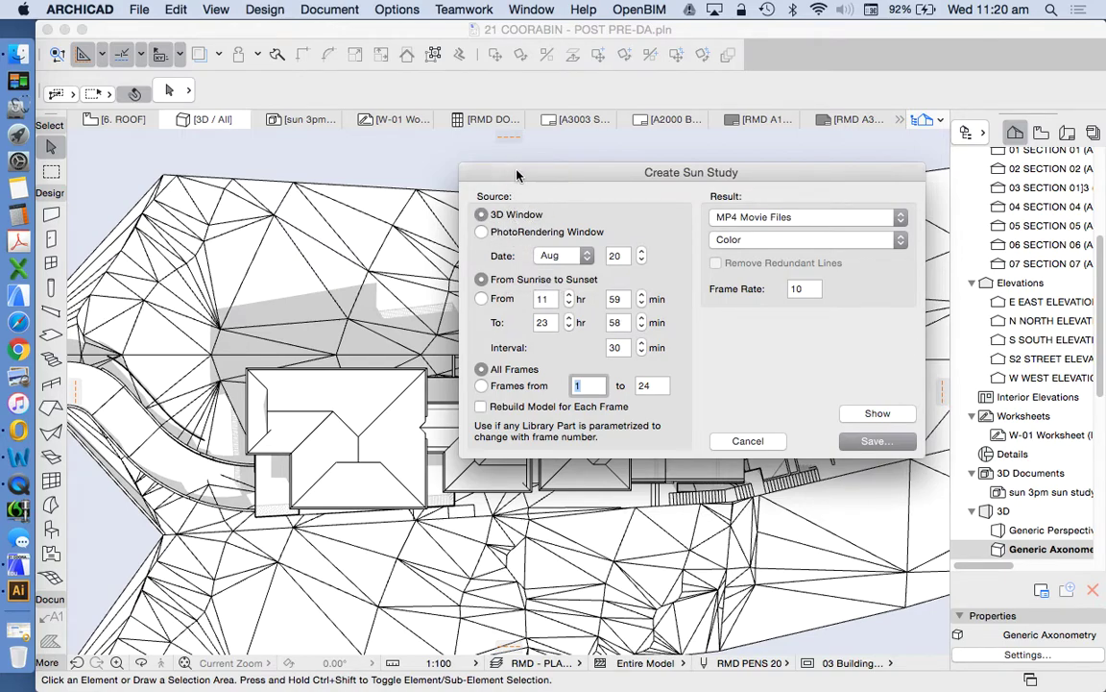
{"action": "left_click_drag", "start_coordinate": [519, 176], "coordinate": [611, 97]}
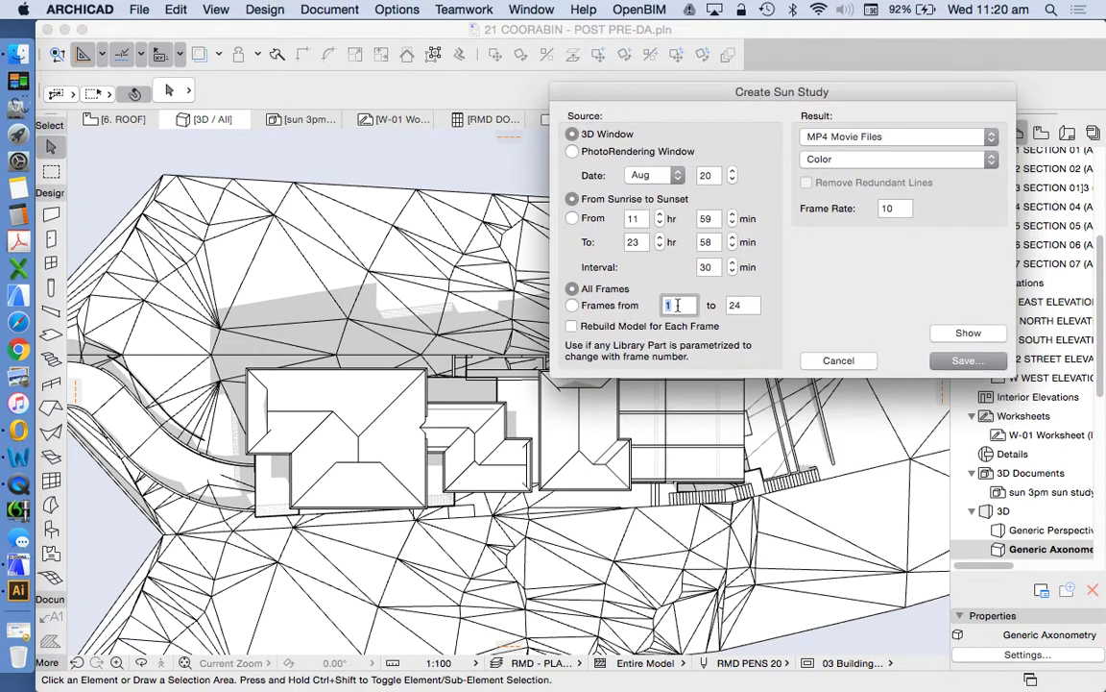
{"action": "double_click", "coordinate": [711, 267]}
Set a 10-minute interval (72 frames), keep Color mode, and generate the movie.
{"action": "type", "text": "10"}
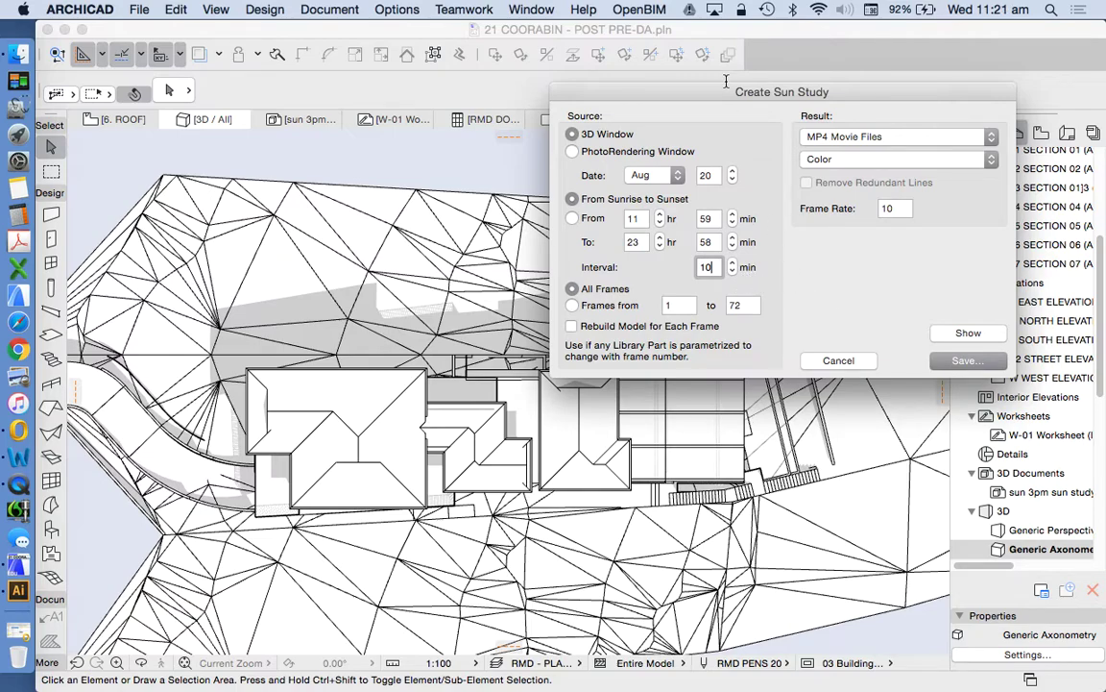
{"action": "left_click_drag", "start_coordinate": [719, 92], "coordinate": [695, 71]}
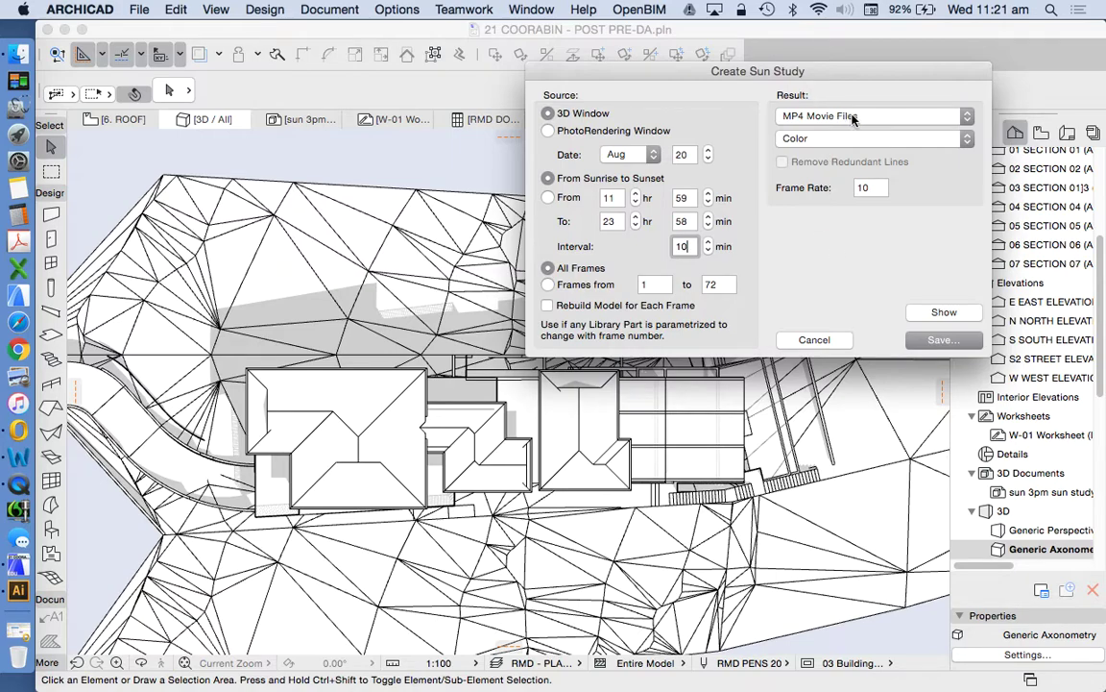
{"action": "left_click", "coordinate": [862, 140]}
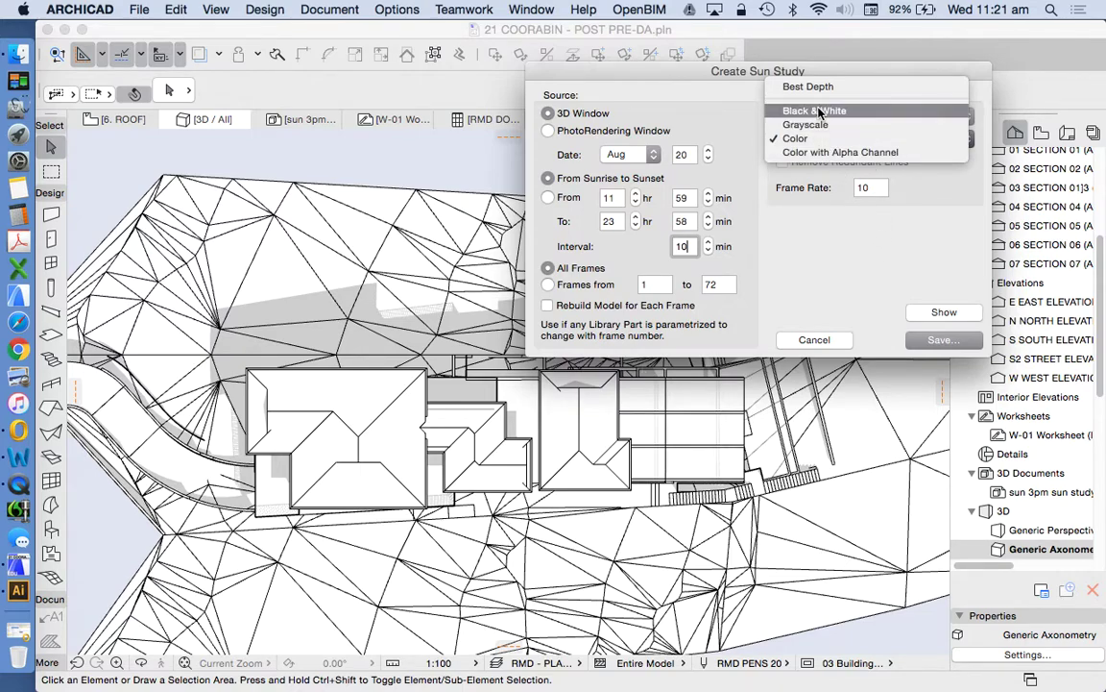
{"action": "left_click", "coordinate": [925, 208]}
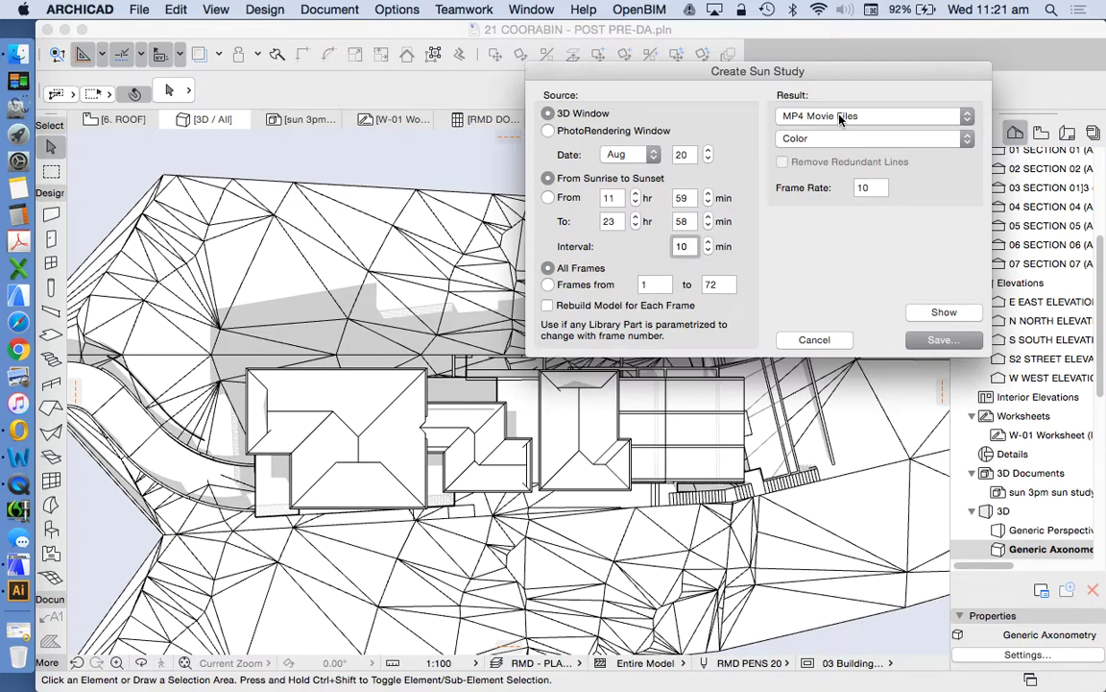
{"action": "left_click_drag", "start_coordinate": [838, 78], "coordinate": [837, 90]}
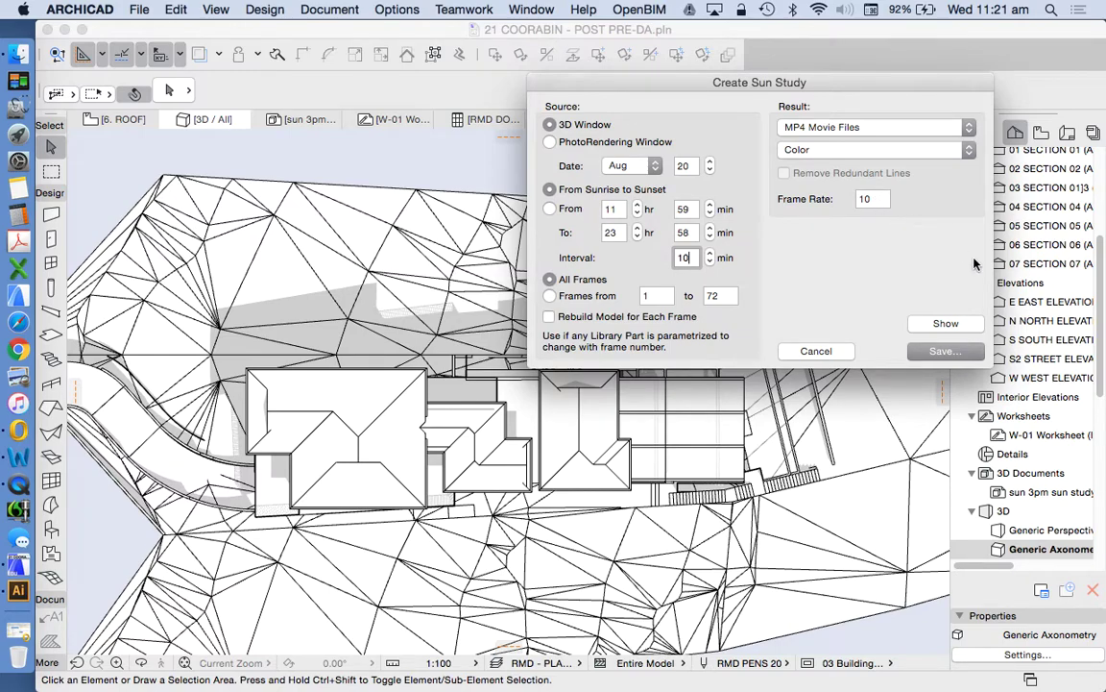
{"action": "left_click", "coordinate": [944, 350]}
Save the movie to the Desktop as 21 COORABIN - SUN STUDY.mp4.
{"action": "left_click", "coordinate": [247, 187]}
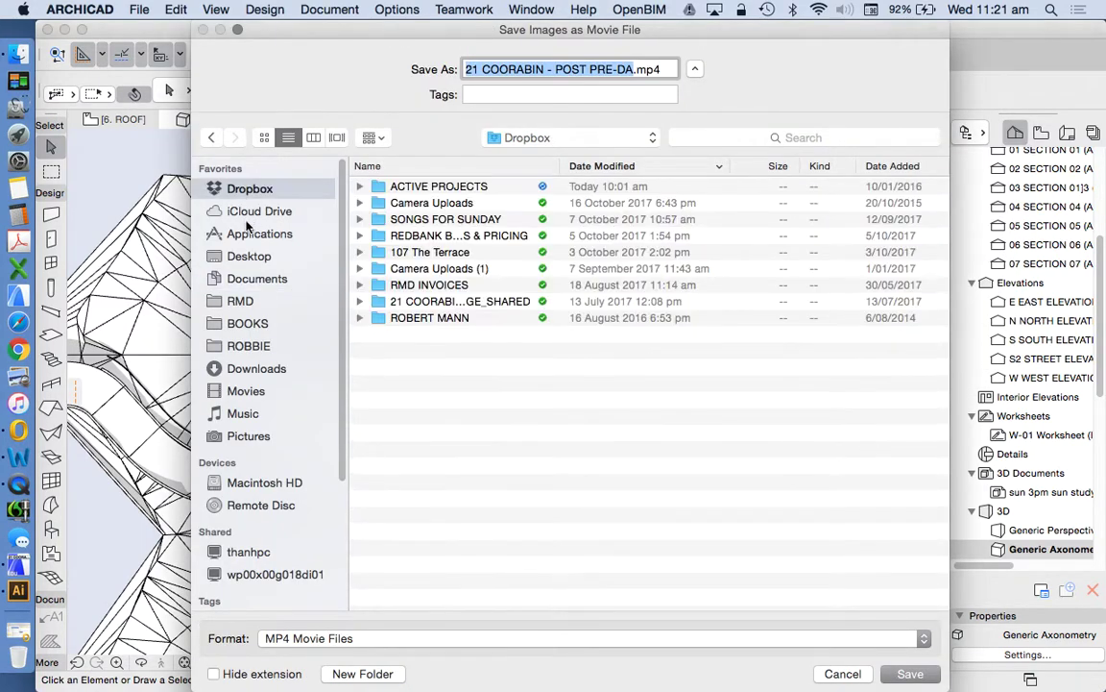
{"action": "left_click", "coordinate": [249, 255]}
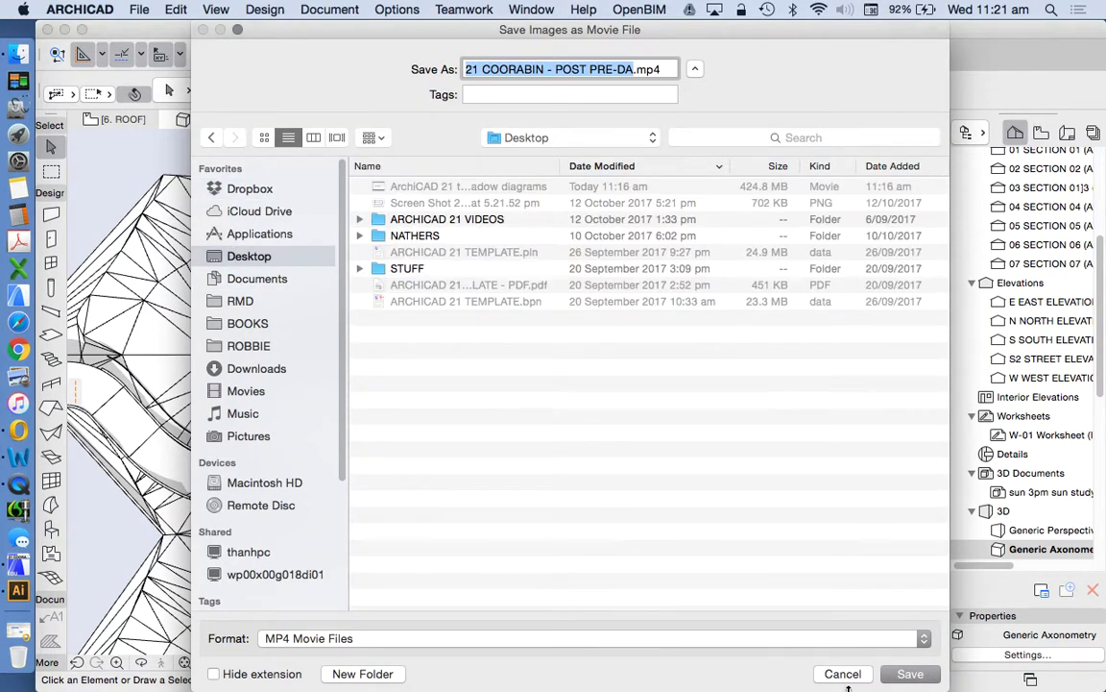
{"action": "left_click", "coordinate": [633, 70]}
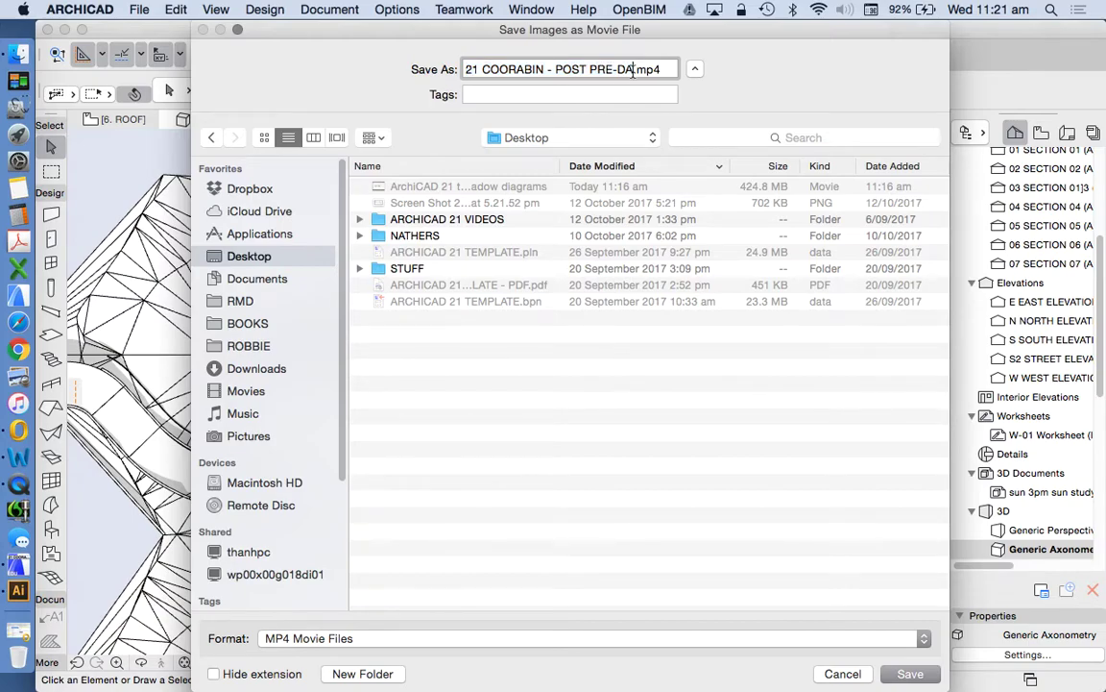
{"action": "left_click_drag", "start_coordinate": [633, 70], "coordinate": [570, 69]}
{"action": "type", "text": "SUN STUDY"}
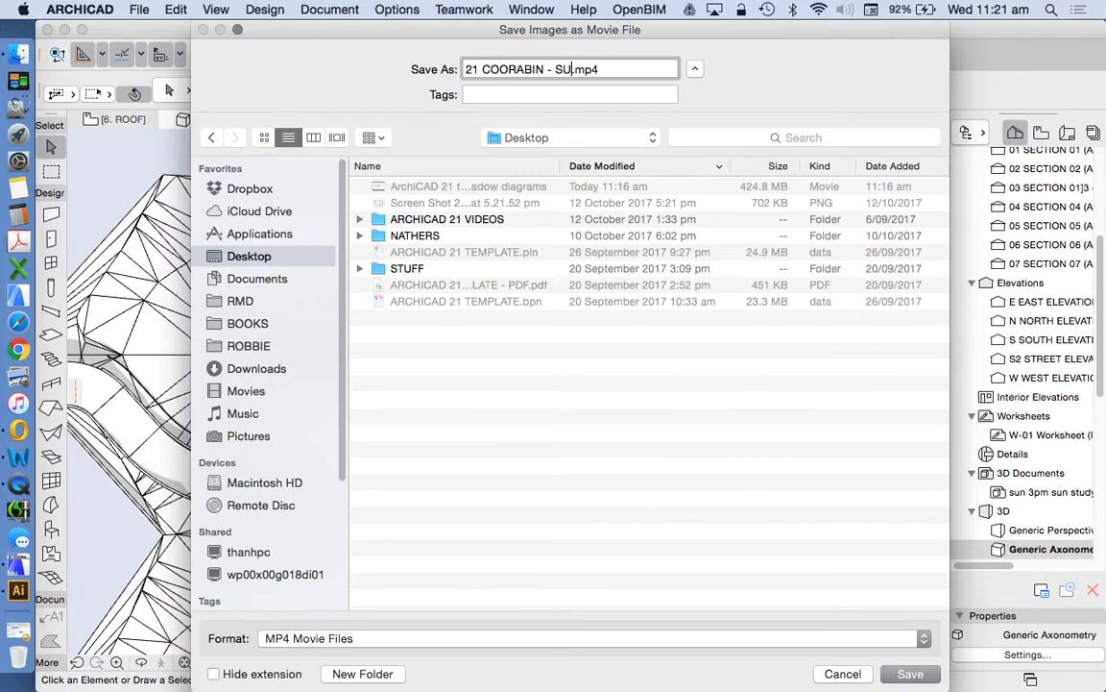
{"action": "key", "text": "Return"}
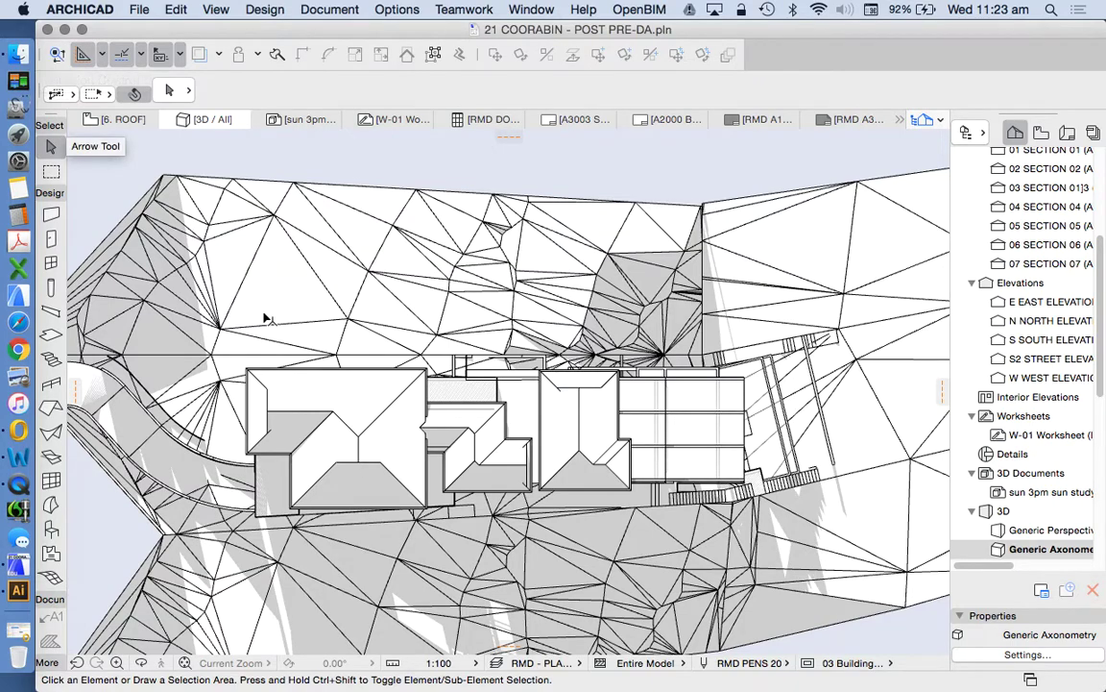
{"action": "left_click", "coordinate": [18, 59]}
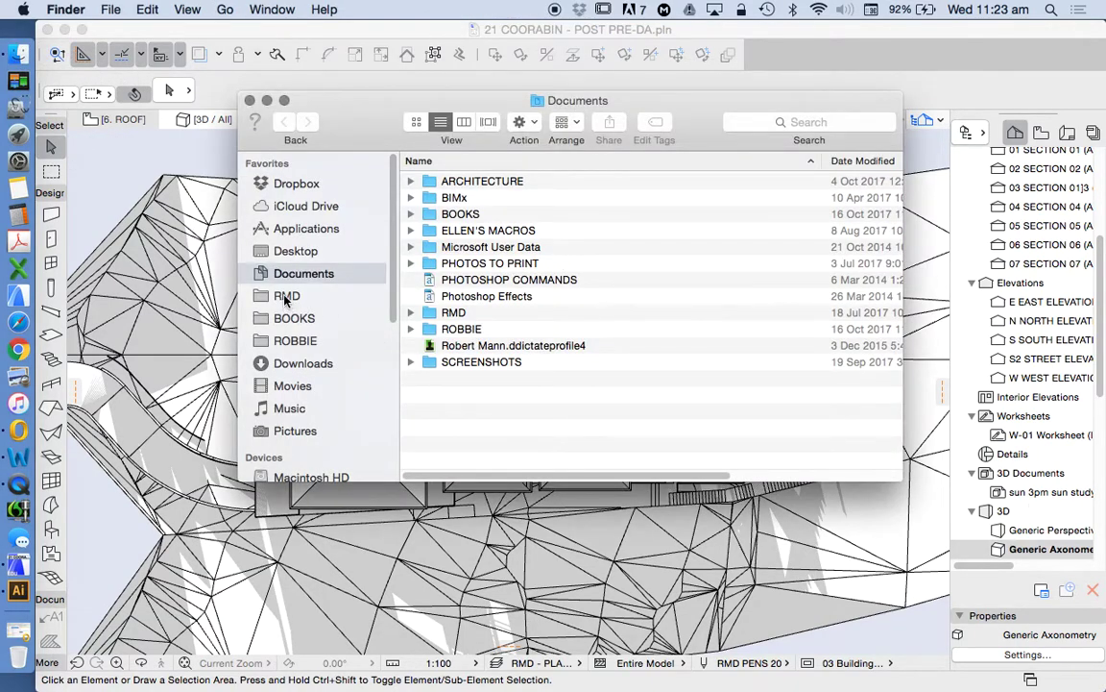
{"action": "left_click", "coordinate": [323, 251]}
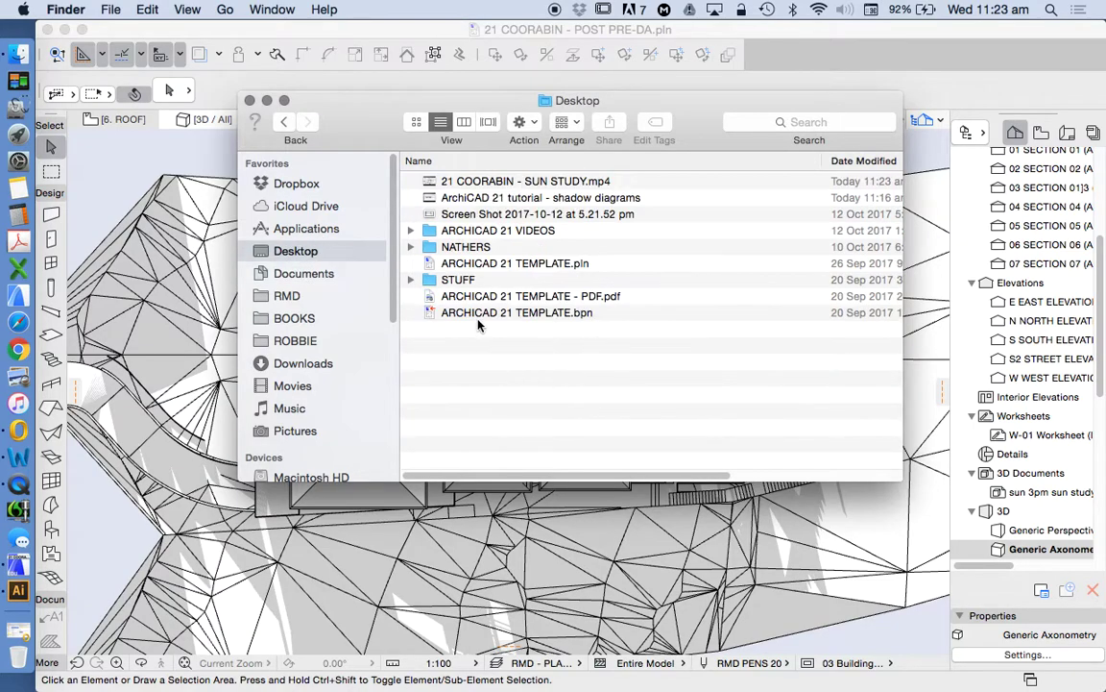
{"action": "double_click", "coordinate": [527, 182]}
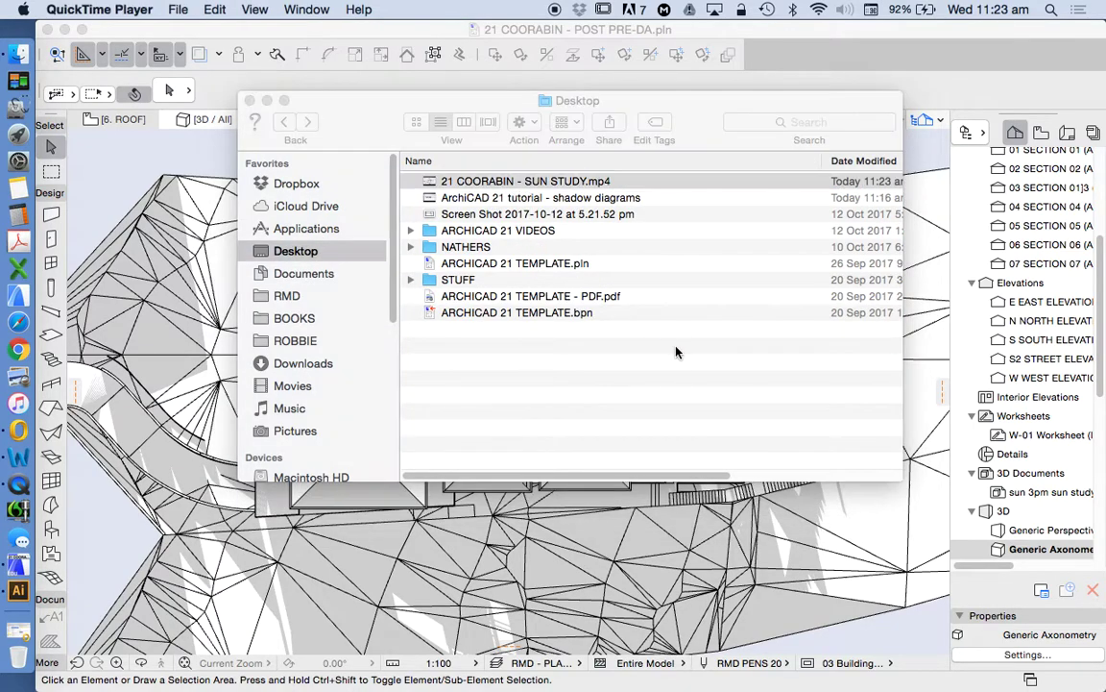
{"action": "mouse_move", "coordinate": [596, 100]}
{"action": "left_mouse_down"}
{"action": "mouse_move", "coordinate": [605, 130]}
{"action": "mouse_move", "coordinate": [604, 102]}
{"action": "left_mouse_up"}
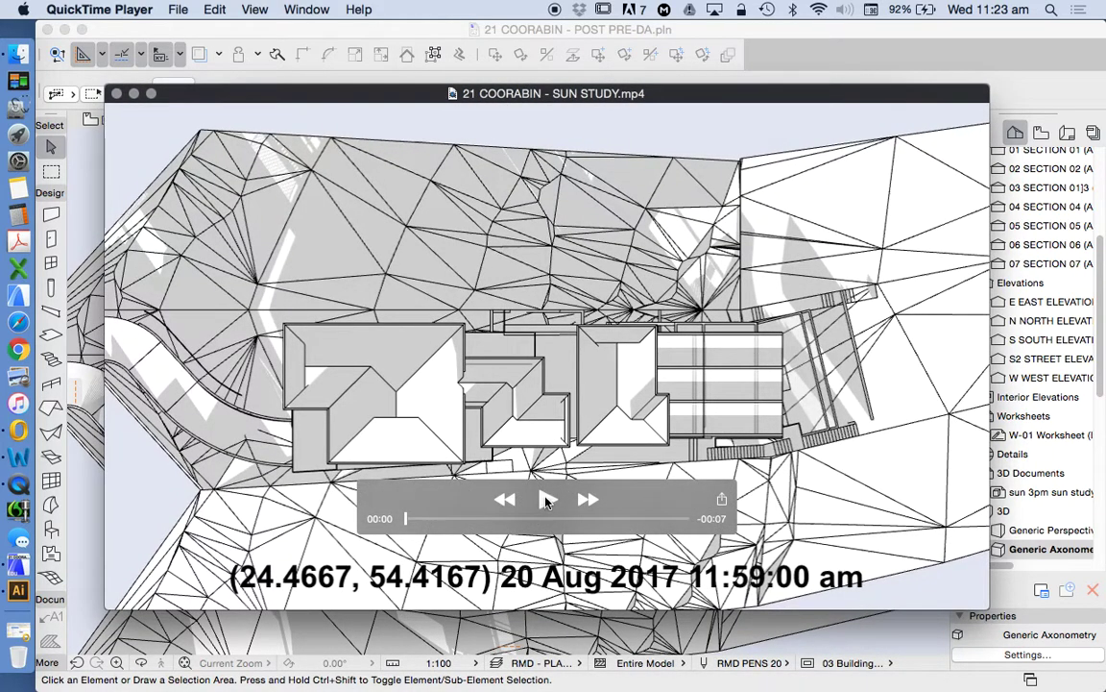
Play the sun study, scrub back to 11:59 am, and replay the shadows.
{"action": "left_click", "coordinate": [545, 500]}
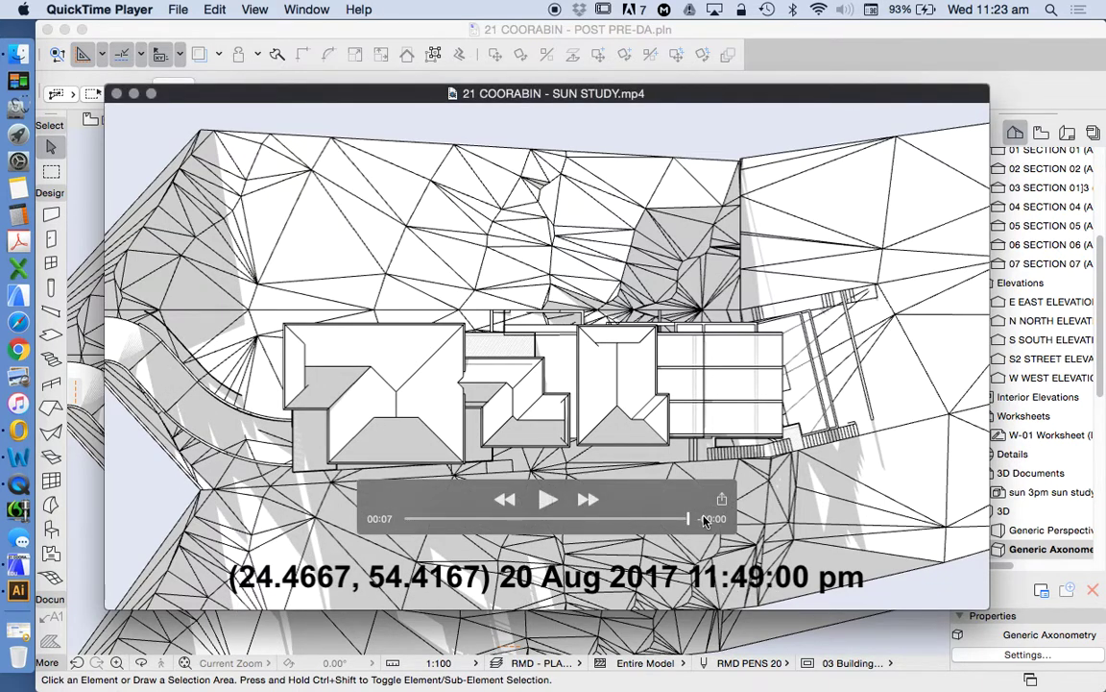
{"action": "left_click_drag", "start_coordinate": [634, 519], "coordinate": [369, 519]}
{"action": "left_click", "coordinate": [546, 498]}
{"action": "left_click_drag", "start_coordinate": [688, 519], "coordinate": [822, 514]}
Bring the movie window to the front and close it.
{"action": "left_click", "coordinate": [110, 64]}
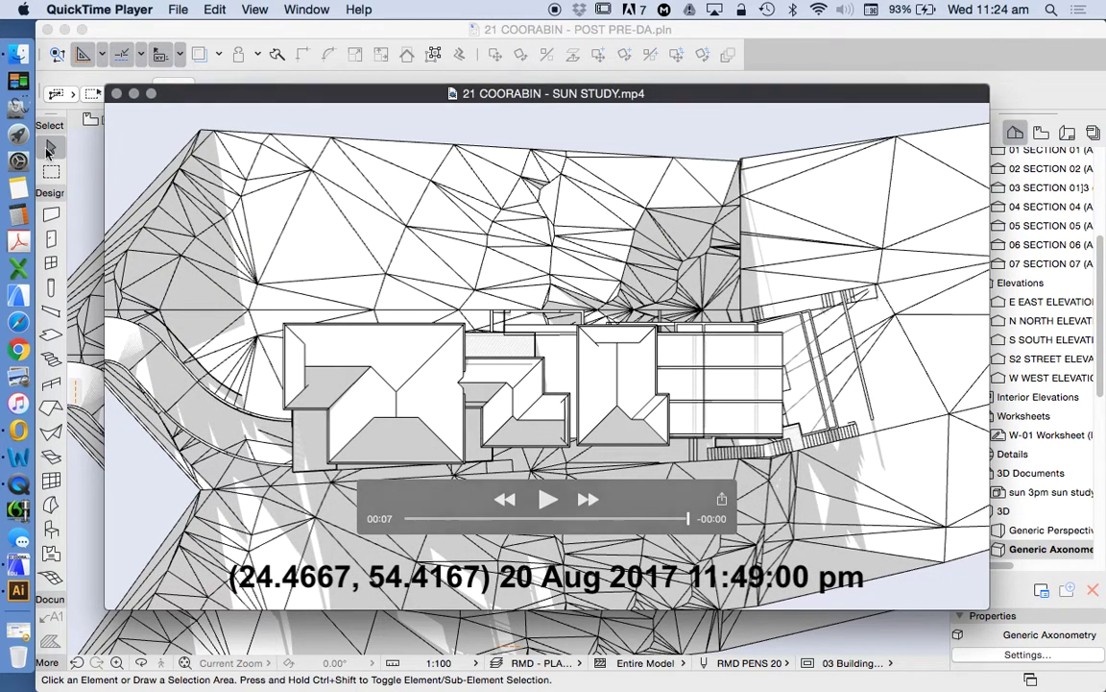
{"action": "left_click", "coordinate": [146, 111]}
{"action": "left_click", "coordinate": [758, 544]}
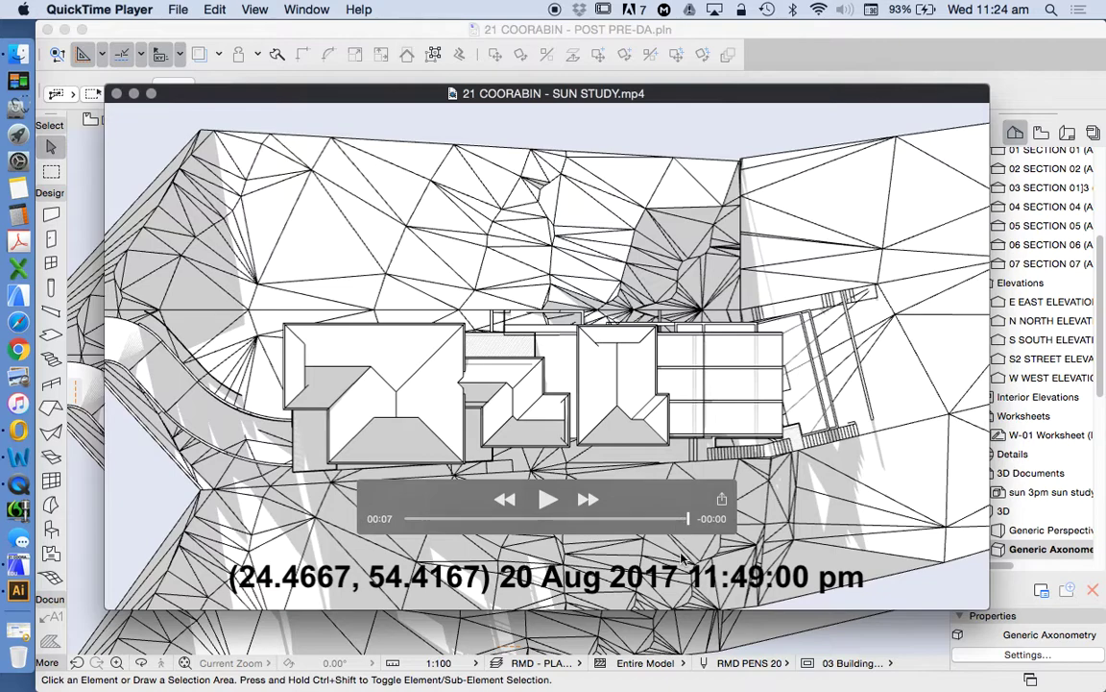
{"action": "left_click", "coordinate": [116, 95]}
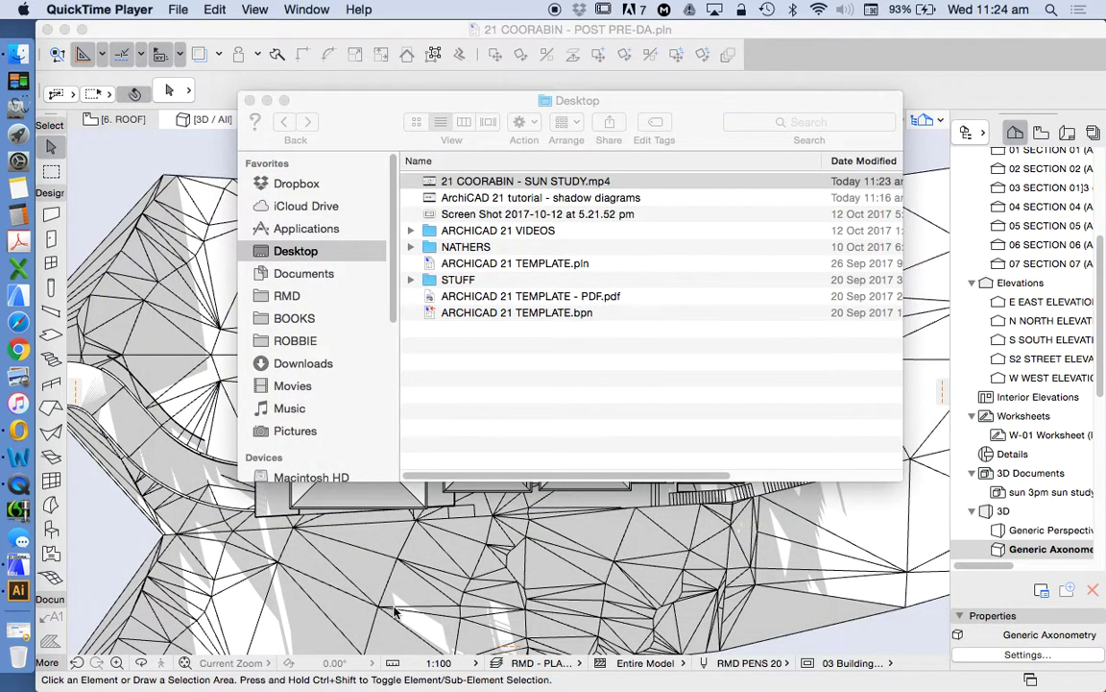
Return to ARCHICAD and orbit to an axonometric view of the whole shadowed site.
{"action": "left_click", "coordinate": [326, 514]}
{"action": "scroll", "coordinate": [442, 373], "scroll_direction": "down", "scroll_amount": 5}
{"action": "middle_click_drag", "start_coordinate": [442, 372], "coordinate": [320, 459], "text": "shift"}
{"action": "scroll", "coordinate": [258, 415], "scroll_direction": "up", "scroll_amount": 3}
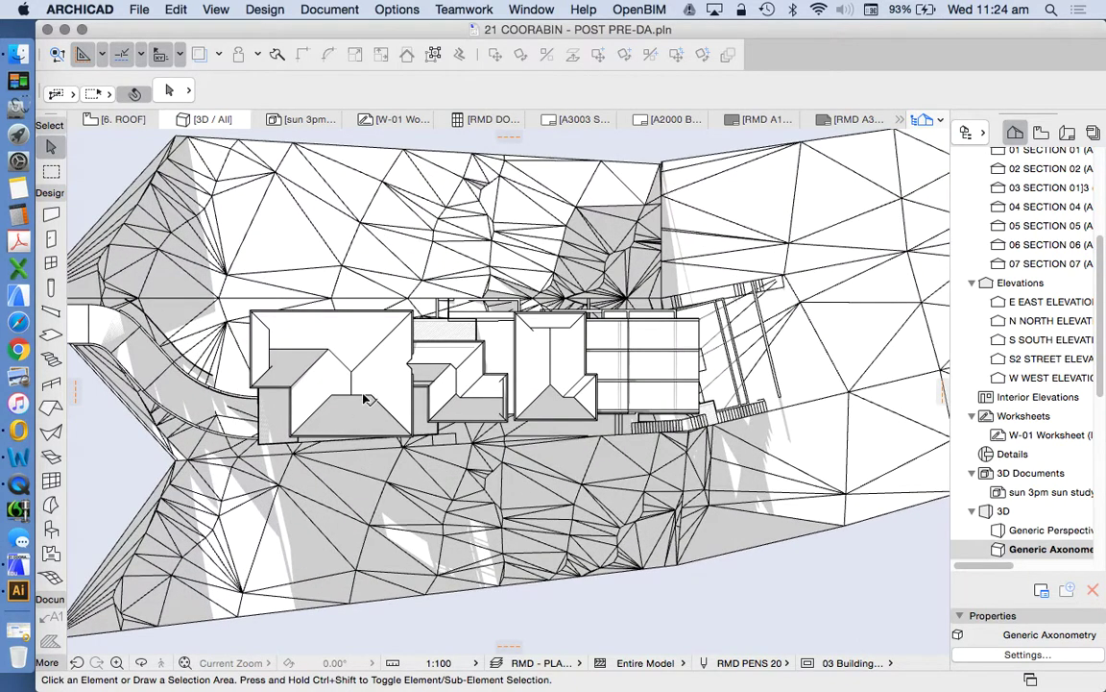